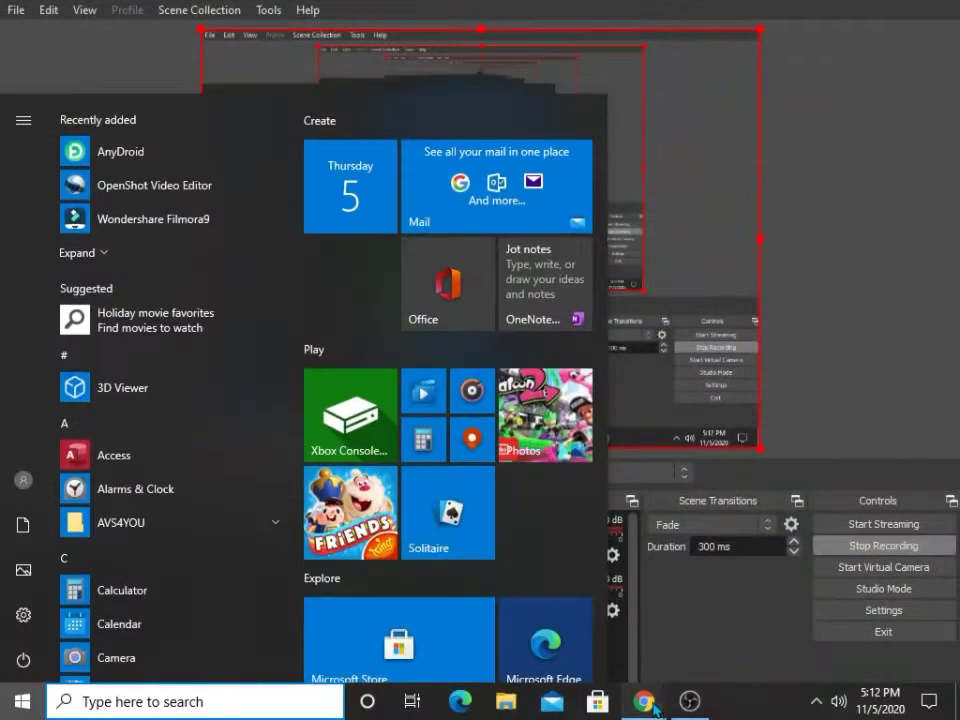
# Step: Switch from OBS Studio to the Chrome window showing Song Maker's melody at tempo 143
pyautogui.moveTo(644, 700)
pyautogui.click(724, 633)
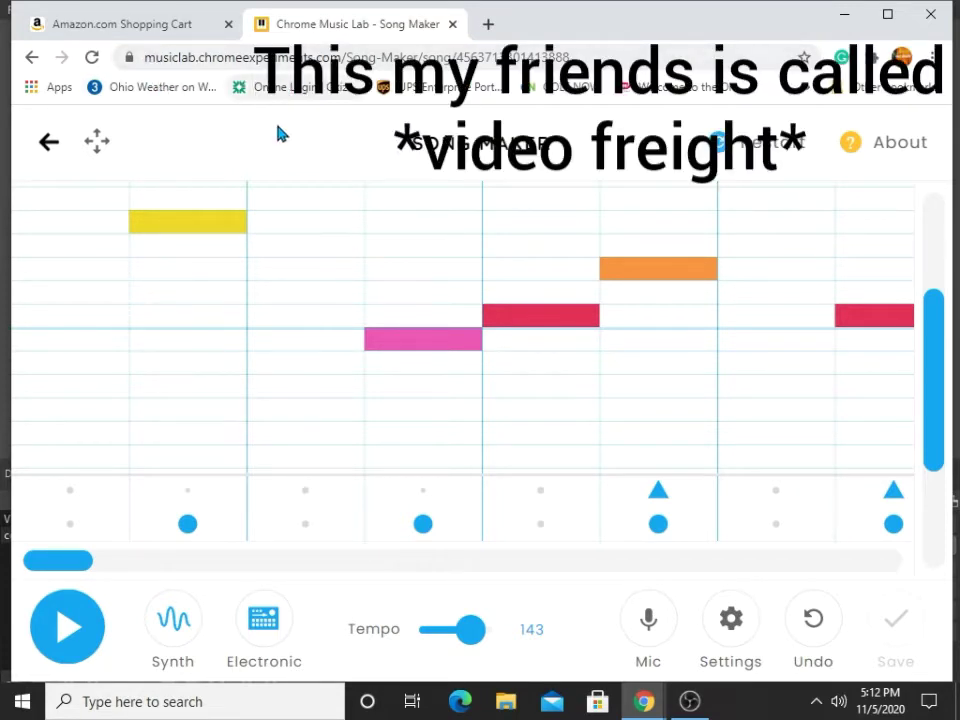
# Step: Look over the melody's notes at every pitch in the grid, then start playback
pyautogui.scroll(-3, 487, 384)
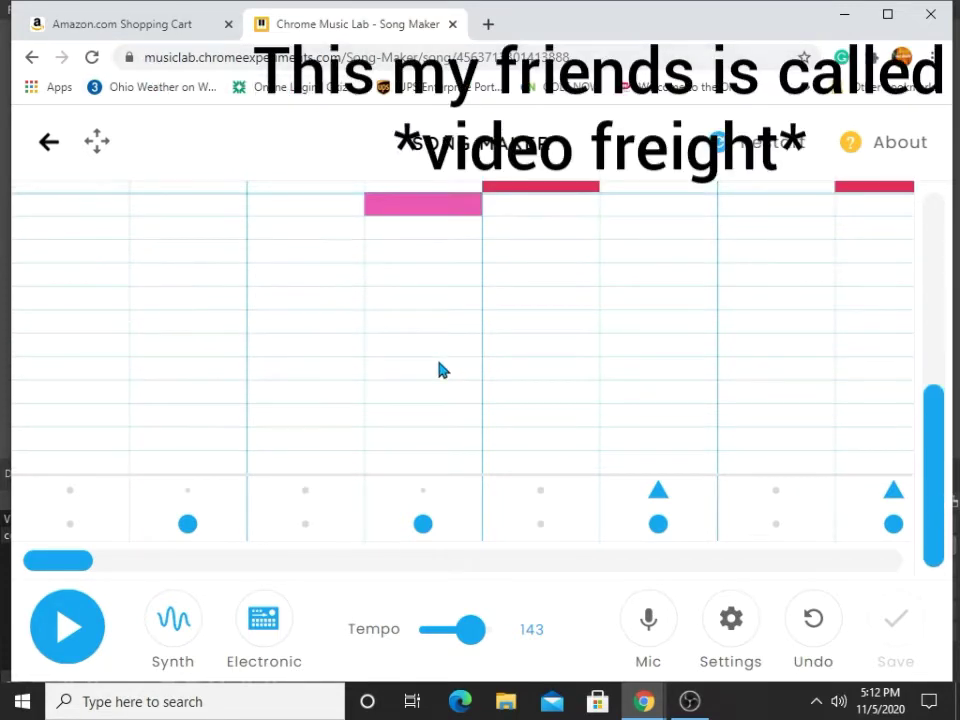
pyautogui.scroll(5, 441, 368)
pyautogui.scroll(-2, 472, 358)
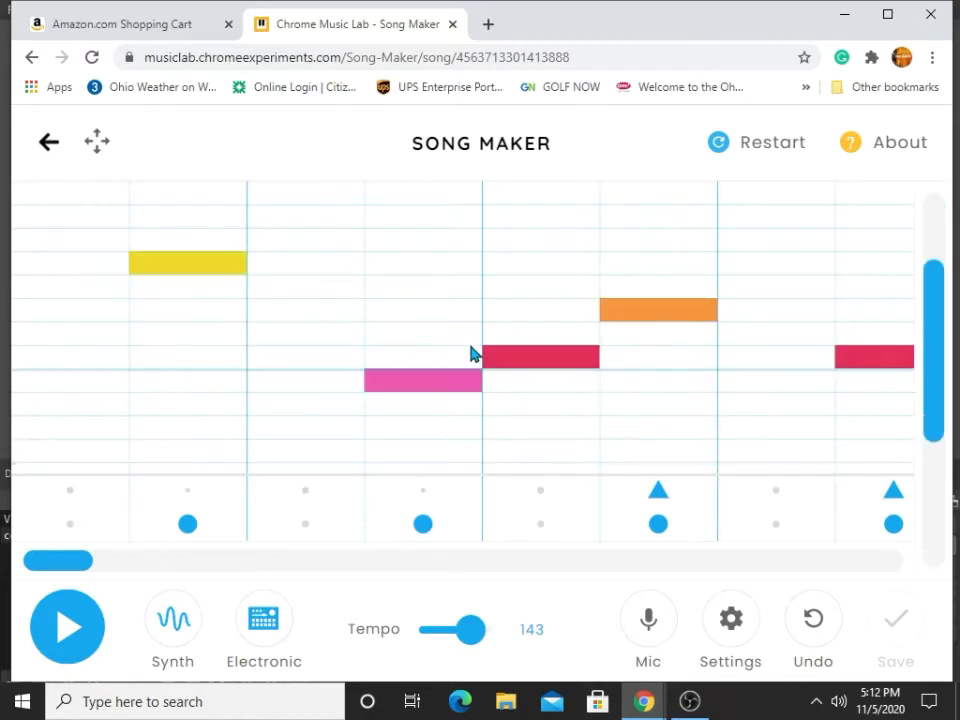
pyautogui.scroll(-4, 360, 350)
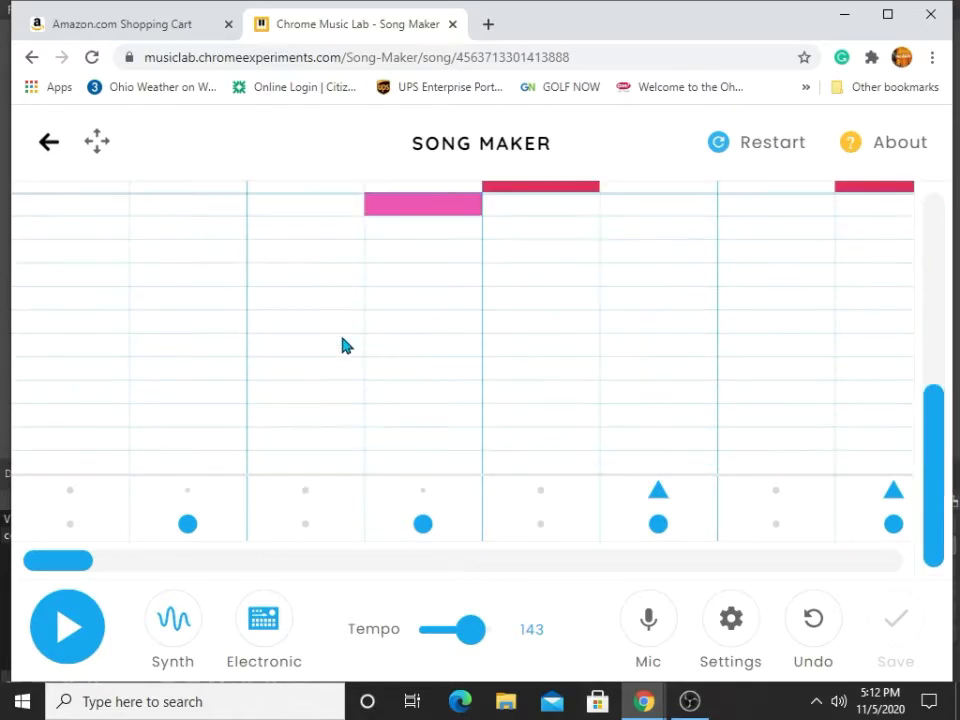
pyautogui.scroll(6, 384, 355)
pyautogui.scroll(-4, 369, 358)
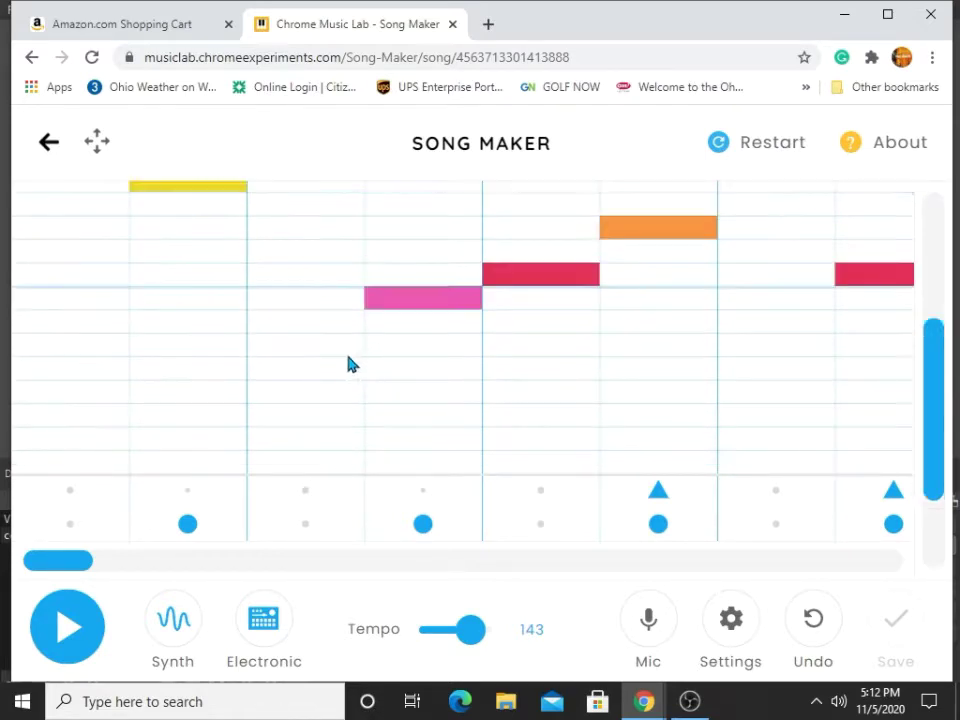
pyautogui.scroll(4, 349, 362)
pyautogui.scroll(-6, 268, 315)
pyautogui.scroll(6, 337, 419)
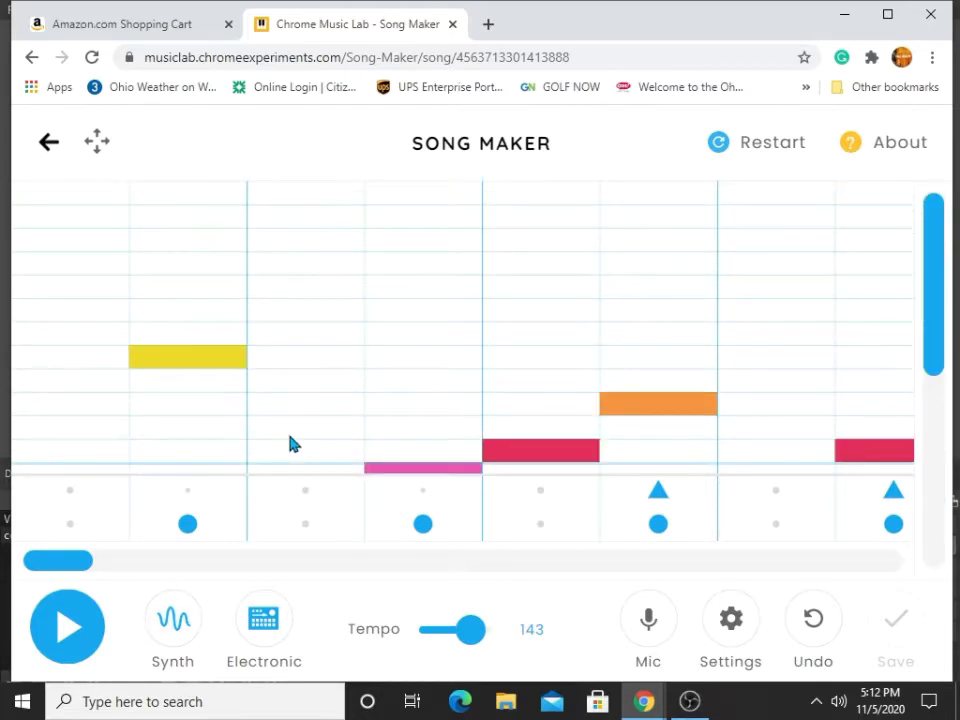
pyautogui.click(80, 630)
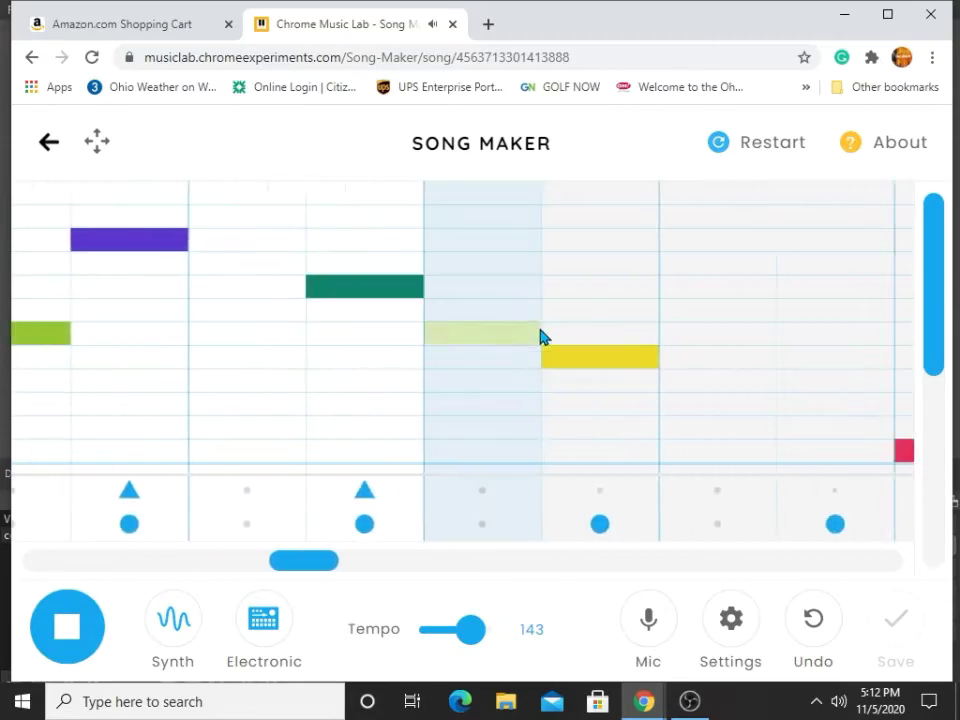
# Step: Let the melody and drum beats play through the bars, then stop playback
pyautogui.scroll(-2, 543, 335)
pyautogui.scroll(2, 560, 331)
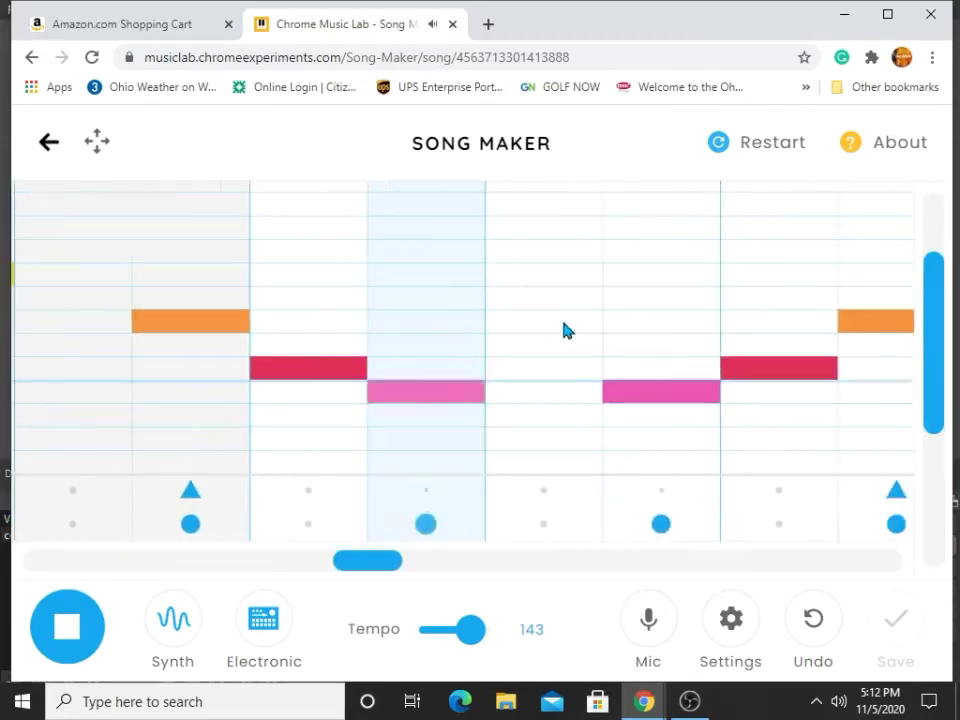
pyautogui.scroll(-2, 564, 330)
pyautogui.scroll(2, 564, 330)
pyautogui.scroll(-4, 565, 330)
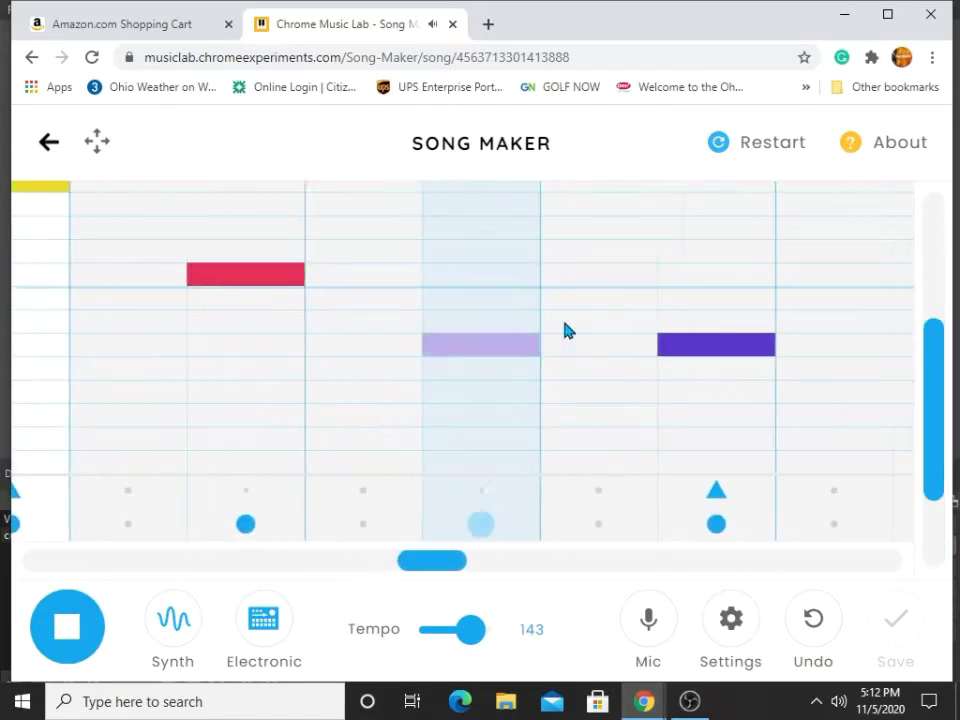
pyautogui.scroll(3, 570, 324)
pyautogui.scroll(-3, 572, 321)
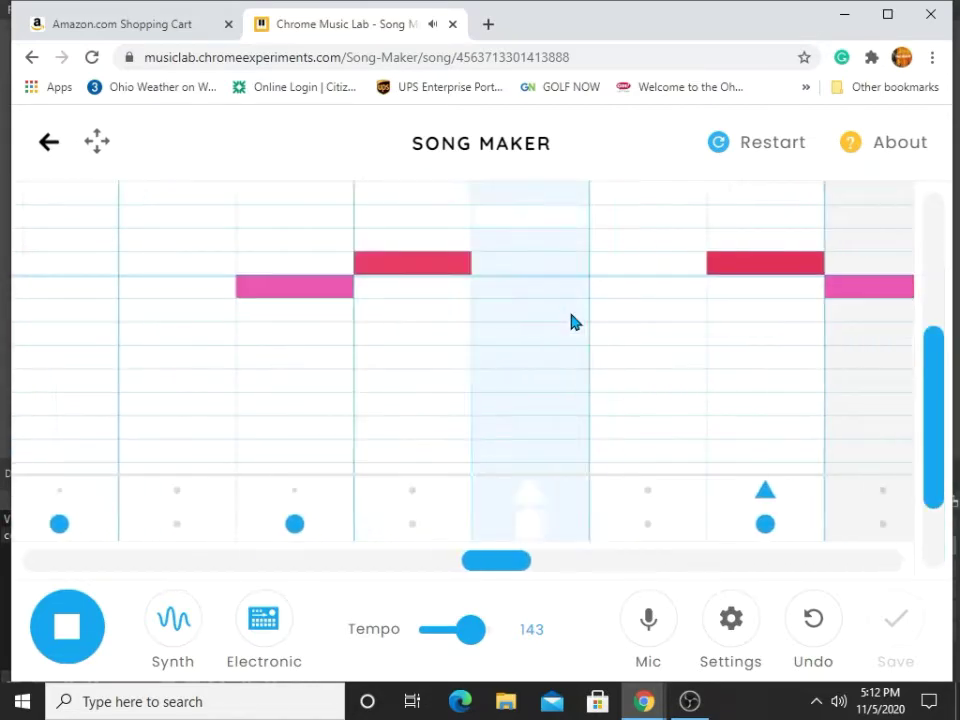
pyautogui.scroll(3, 572, 321)
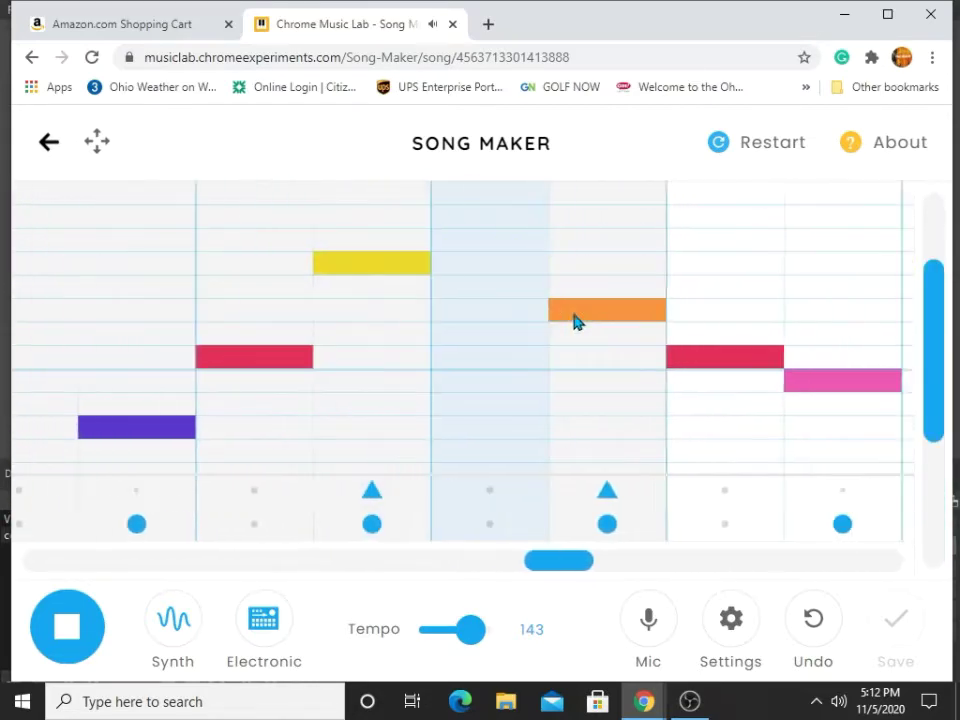
pyautogui.scroll(-2, 574, 321)
pyautogui.scroll(3, 575, 321)
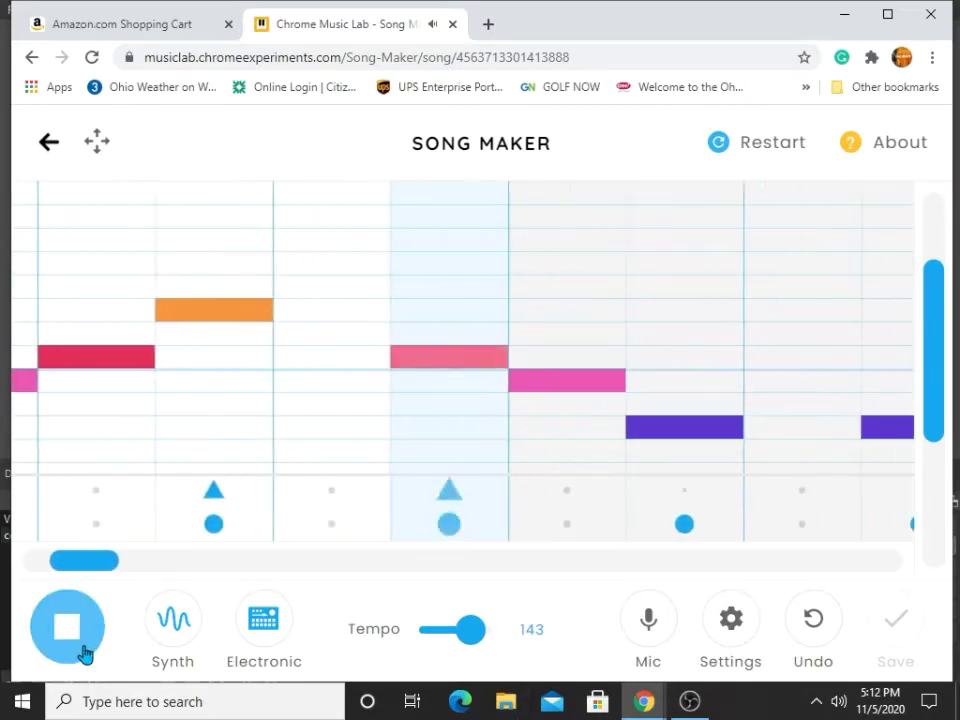
pyautogui.click(78, 643)
# Step: Return to the song's start, open Settings and check the length of 16 bars
pyautogui.moveTo(100, 562); pyautogui.dragTo(62, 564)
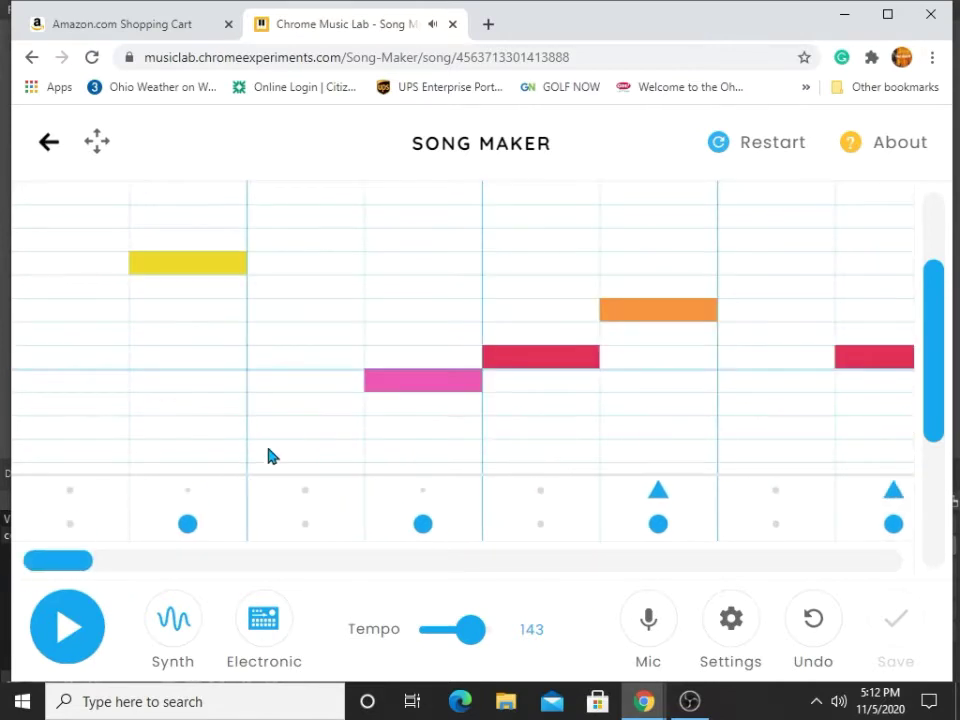
pyautogui.scroll(-5, 255, 430)
pyautogui.click(726, 636)
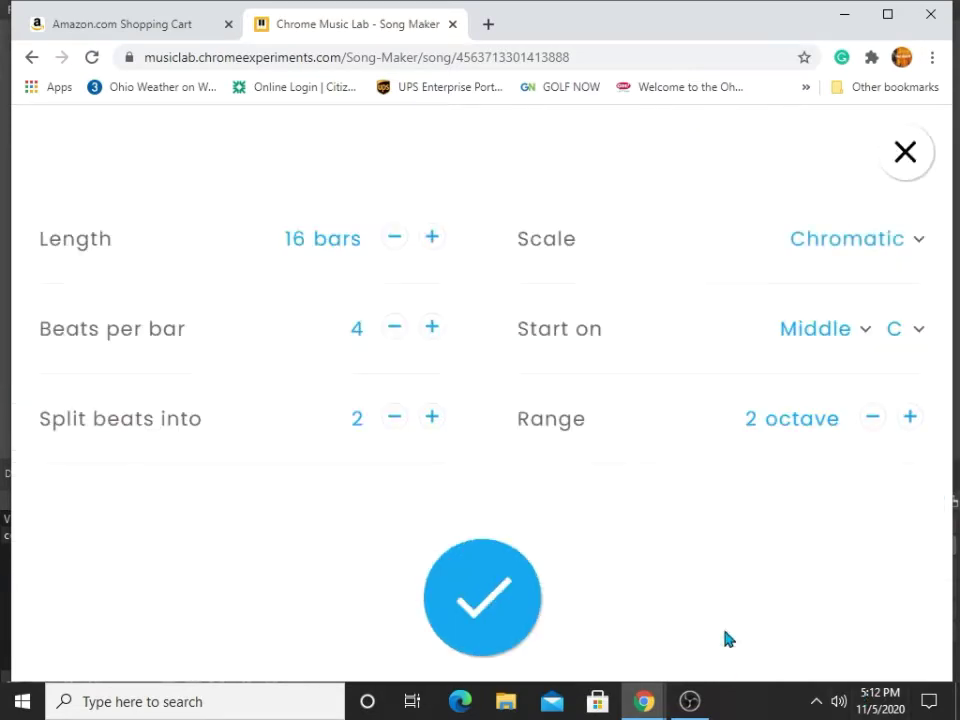
pyautogui.doubleClick(294, 240)
pyautogui.moveTo(294, 240); pyautogui.dragTo(294, 313)
pyautogui.click(181, 358)
# Step: Confirm 4 beats split into 2, Chromatic scale and 2 octaves, then apply the settings
pyautogui.doubleClick(169, 422)
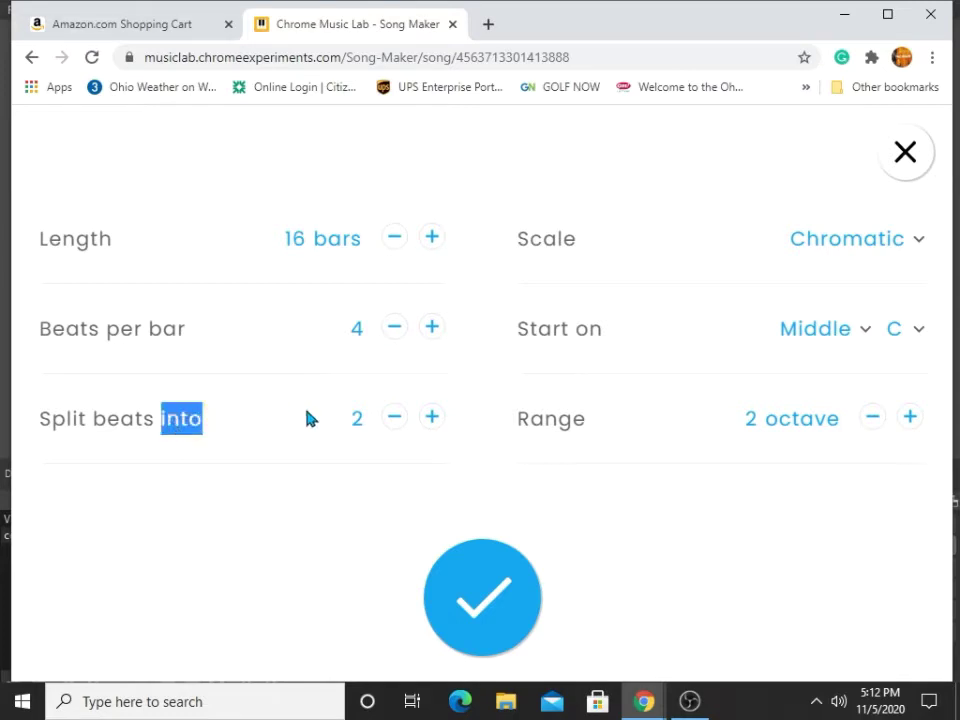
pyautogui.doubleClick(350, 414)
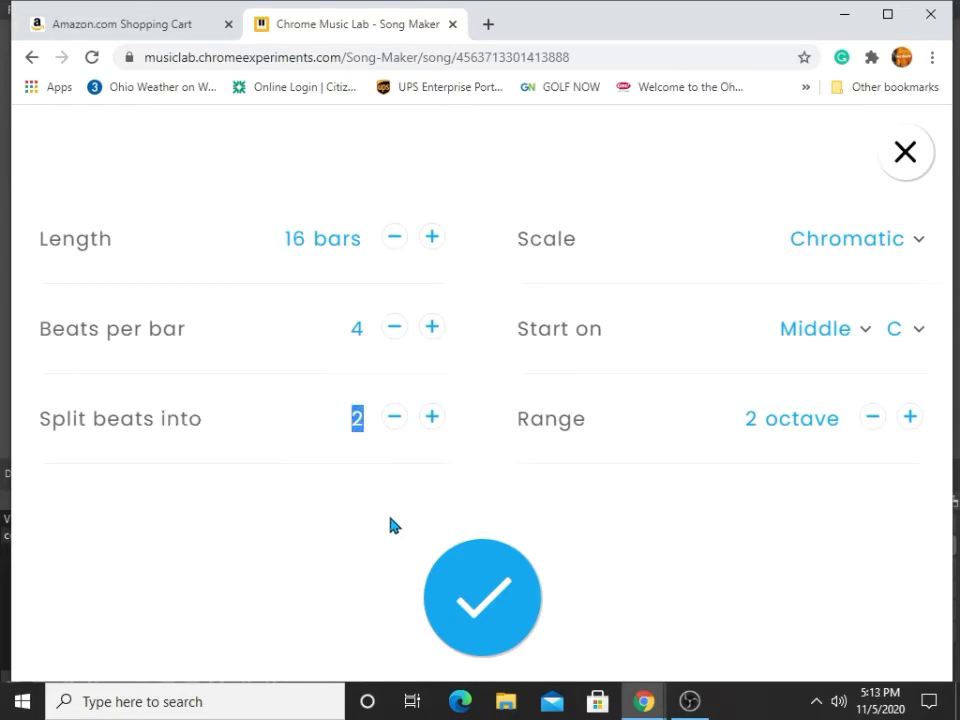
pyautogui.click(553, 333)
pyautogui.moveTo(759, 419); pyautogui.dragTo(713, 424)
pyautogui.click(831, 240)
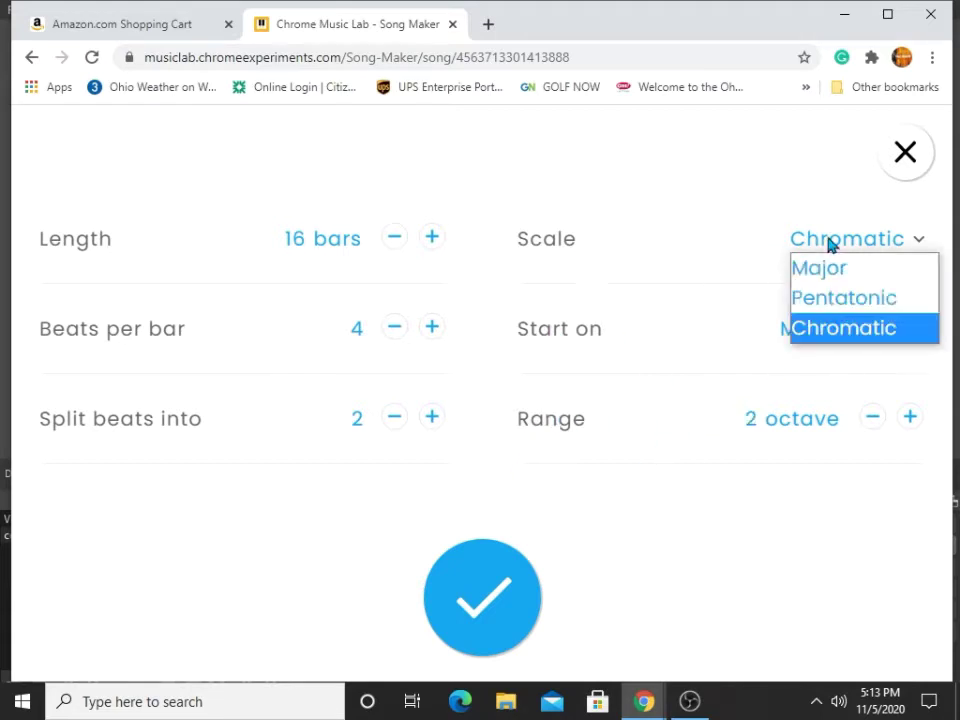
pyautogui.click(829, 334)
pyautogui.click(487, 588)
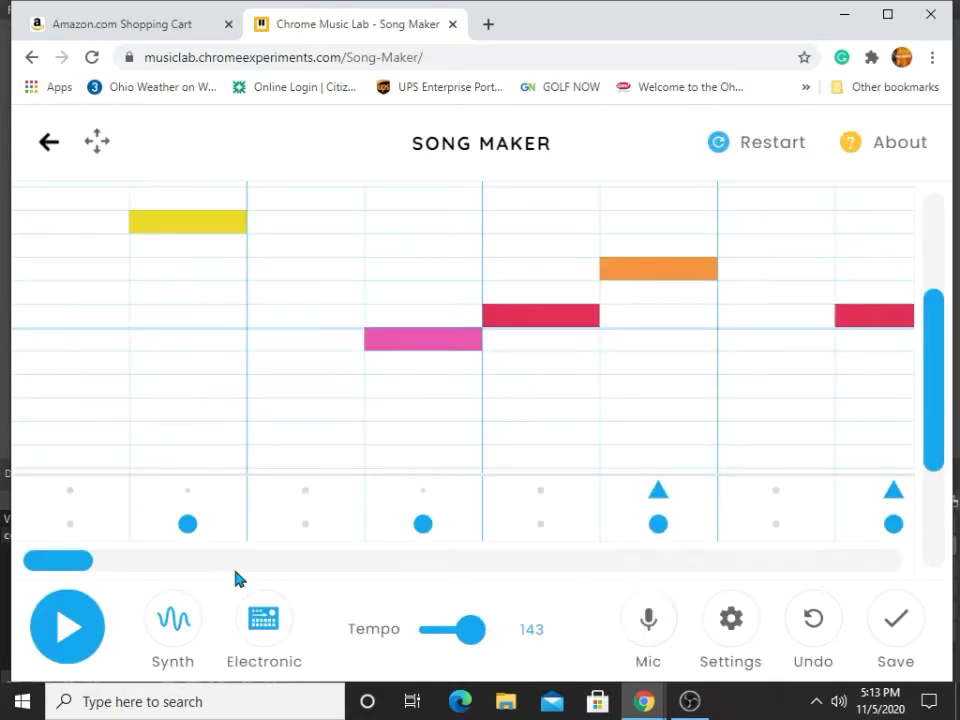
pyautogui.click(280, 616)
pyautogui.click(273, 617)
pyautogui.click(274, 617)
pyautogui.click(272, 617)
pyautogui.click(180, 640)
pyautogui.click(178, 636)
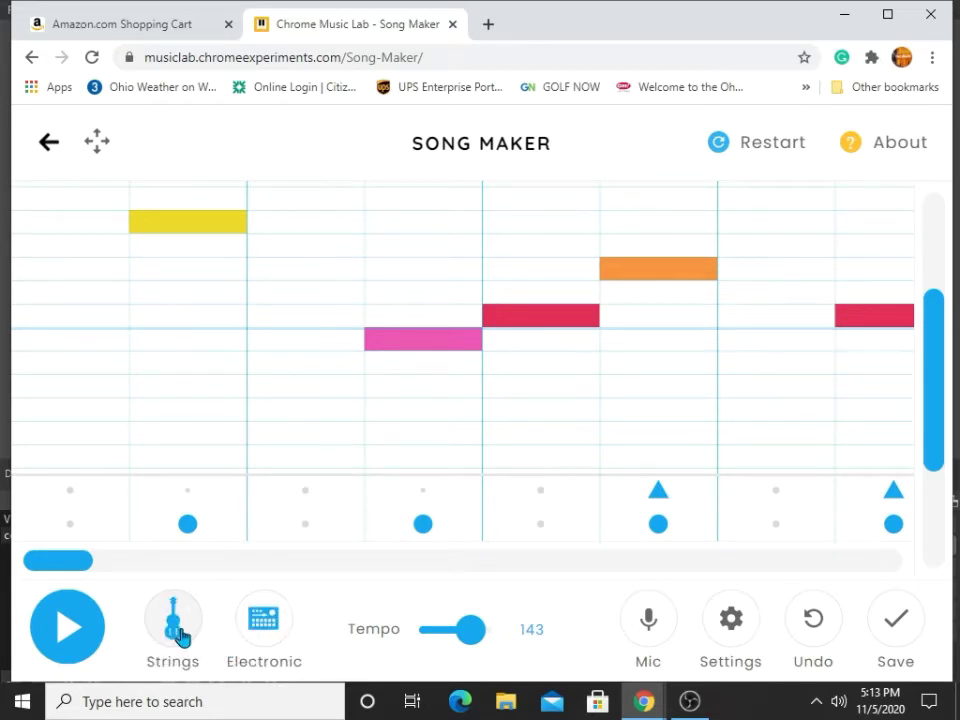
pyautogui.click(181, 637)
pyautogui.click(179, 638)
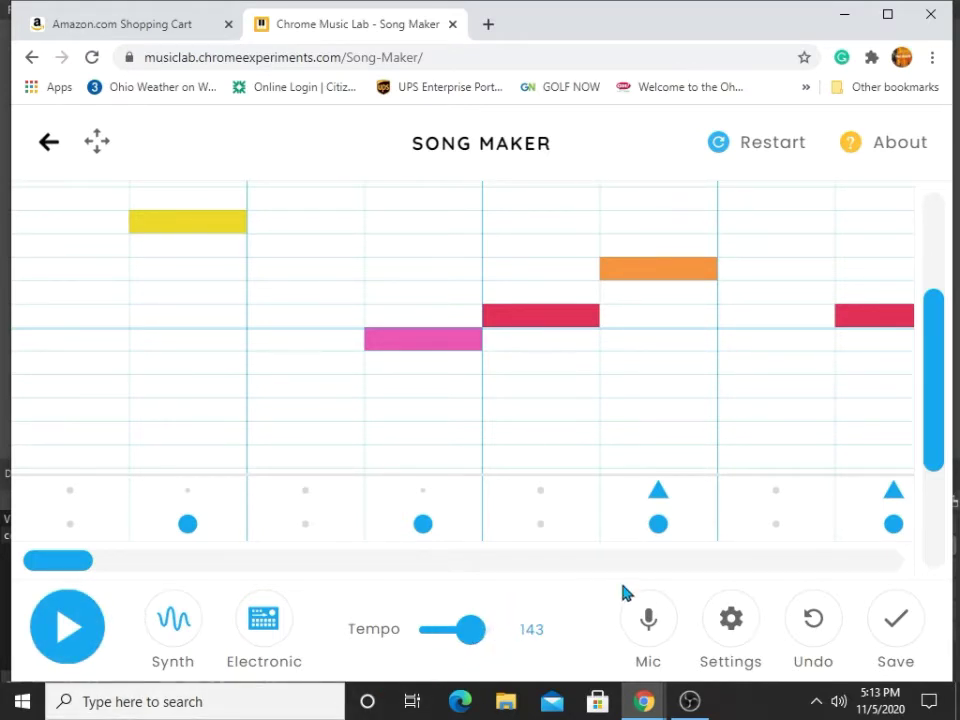
pyautogui.scroll(-1, 230, 440)
pyautogui.scroll(-1, 230, 450)
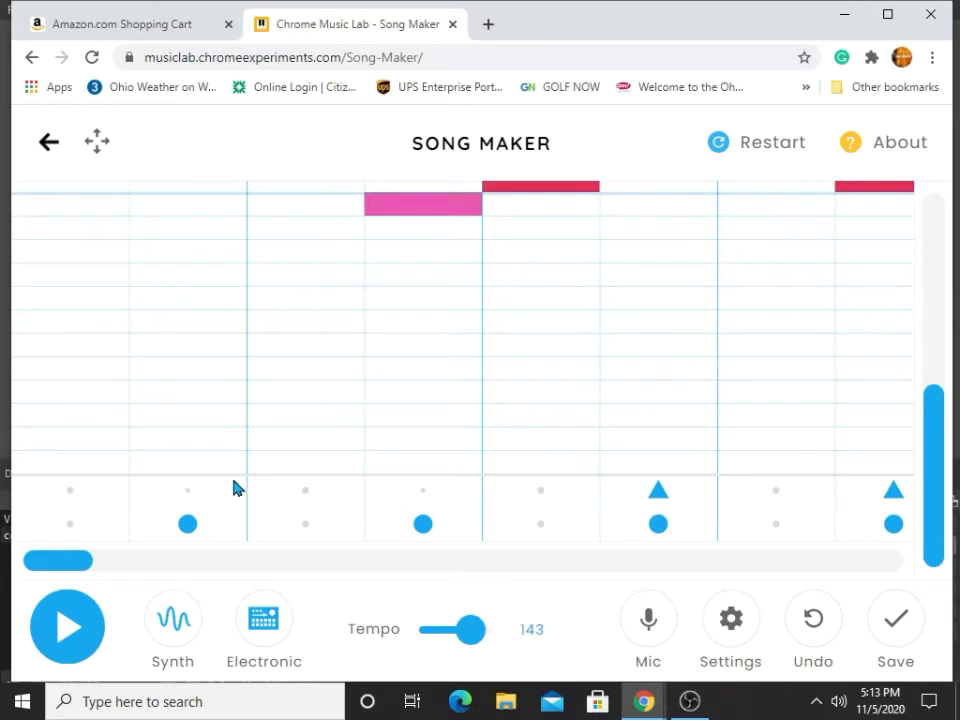
pyautogui.scroll(3, 235, 488)
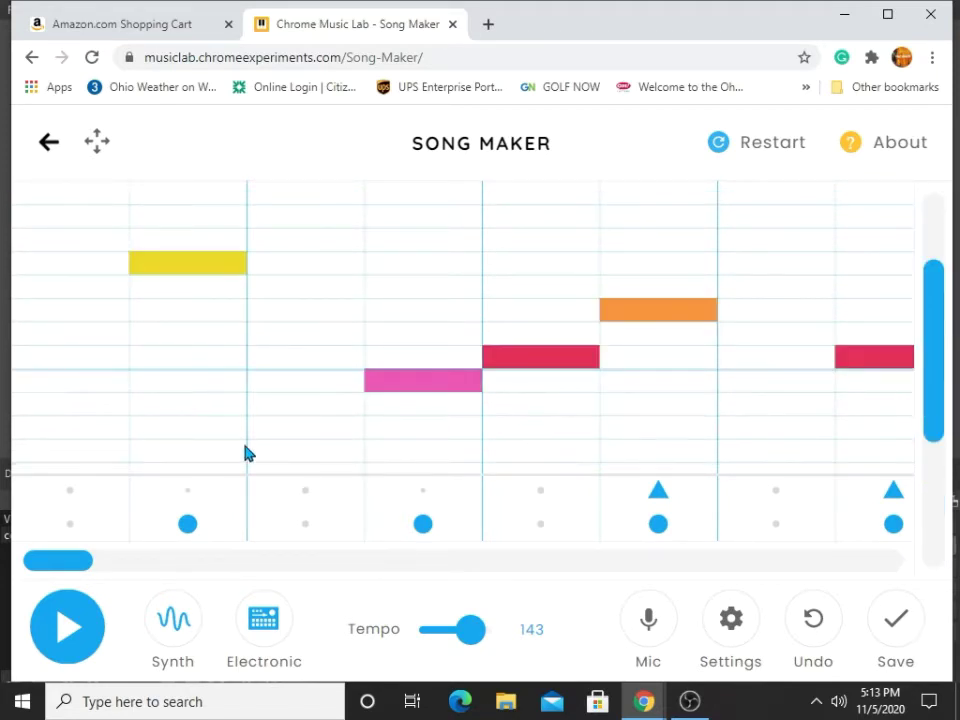
pyautogui.scroll(-3, 253, 446)
pyautogui.scroll(1, 251, 446)
pyautogui.scroll(-1, 251, 446)
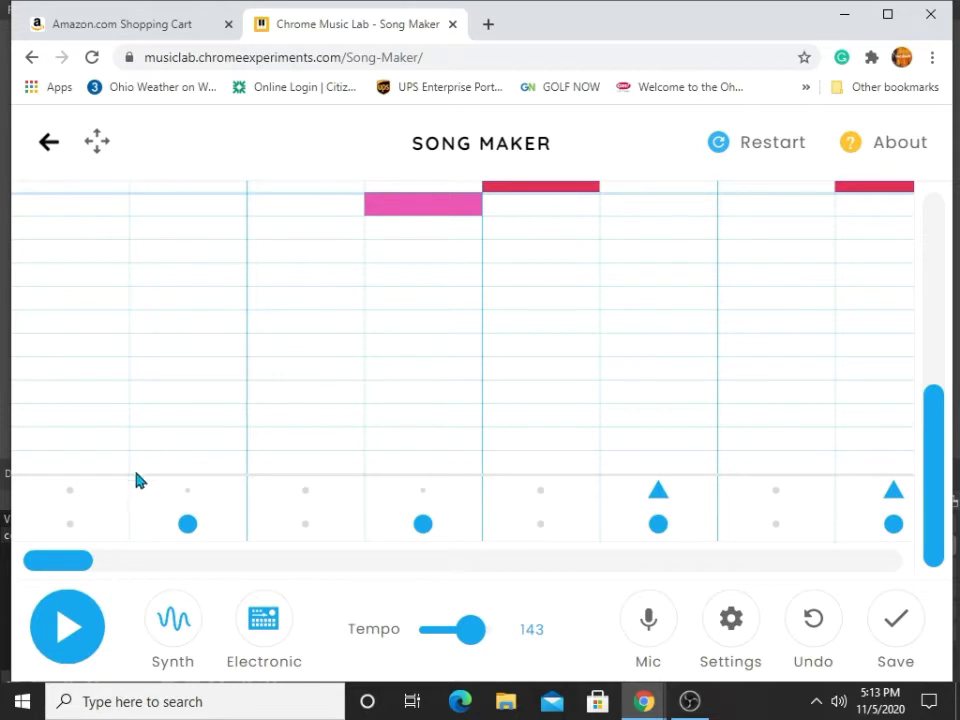
pyautogui.scroll(1, 140, 470)
pyautogui.scroll(-1, 152, 455)
pyautogui.scroll(3, 168, 444)
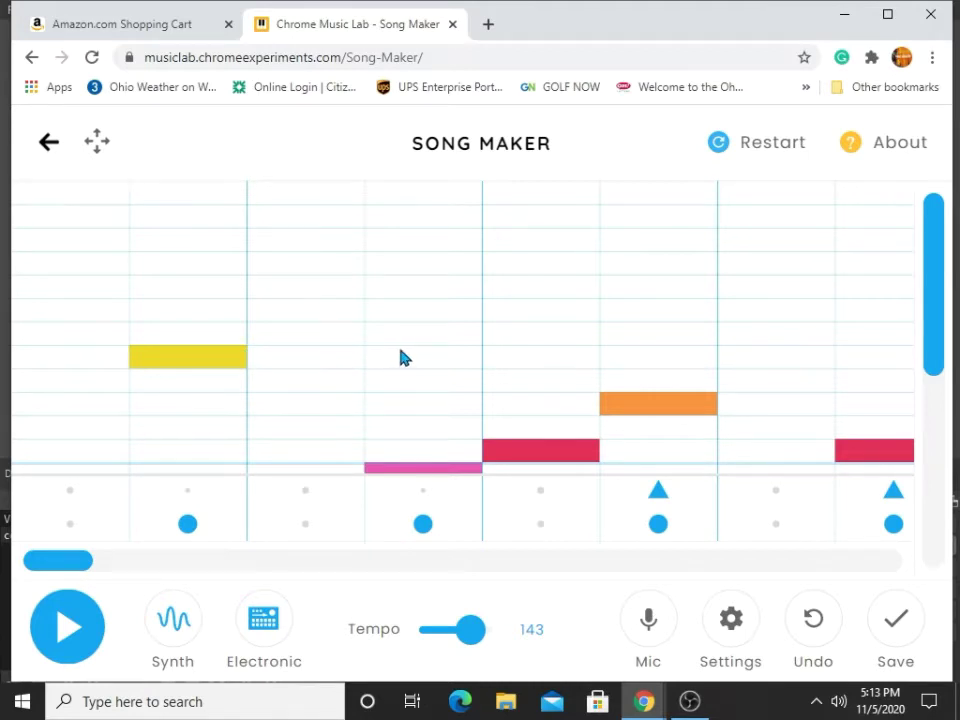
pyautogui.scroll(-1, 420, 370)
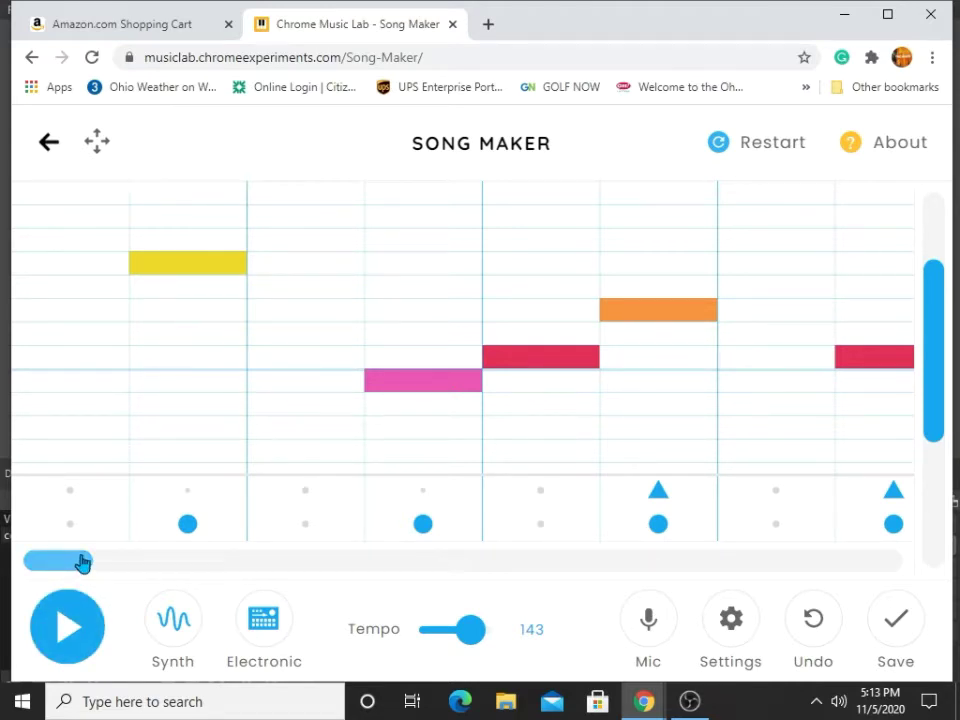
# Step: Scroll right through the later bars to show the purple, green, teal and yellow notes
pyautogui.moveTo(82, 563); pyautogui.dragTo(190, 566)
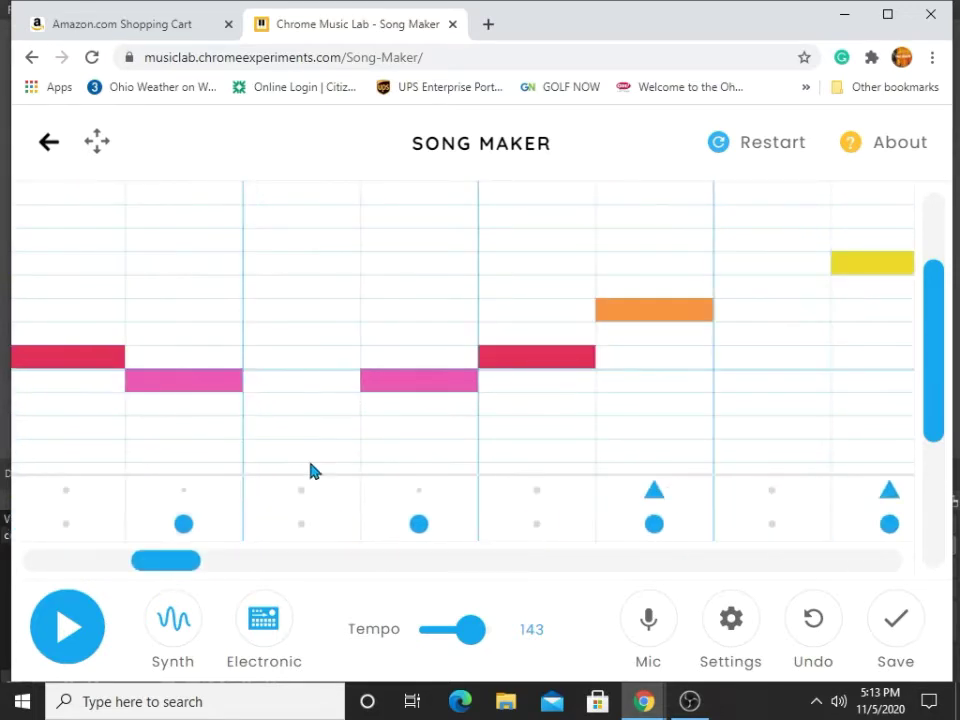
pyautogui.scroll(-3, 326, 454)
pyautogui.scroll(5, 330, 456)
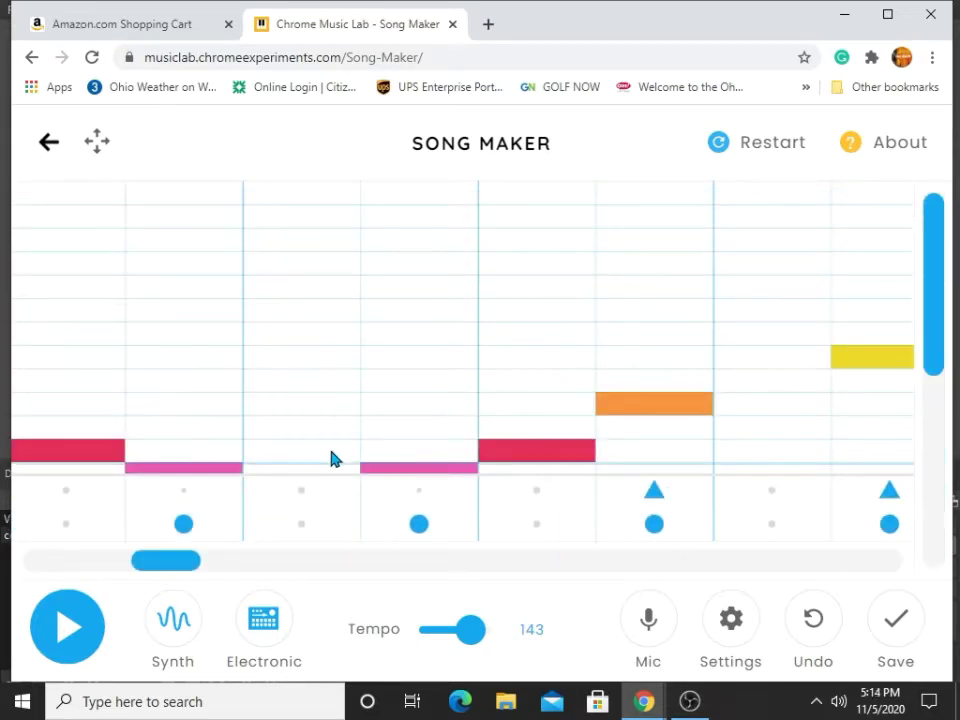
pyautogui.scroll(-4, 331, 457)
pyautogui.scroll(2, 341, 453)
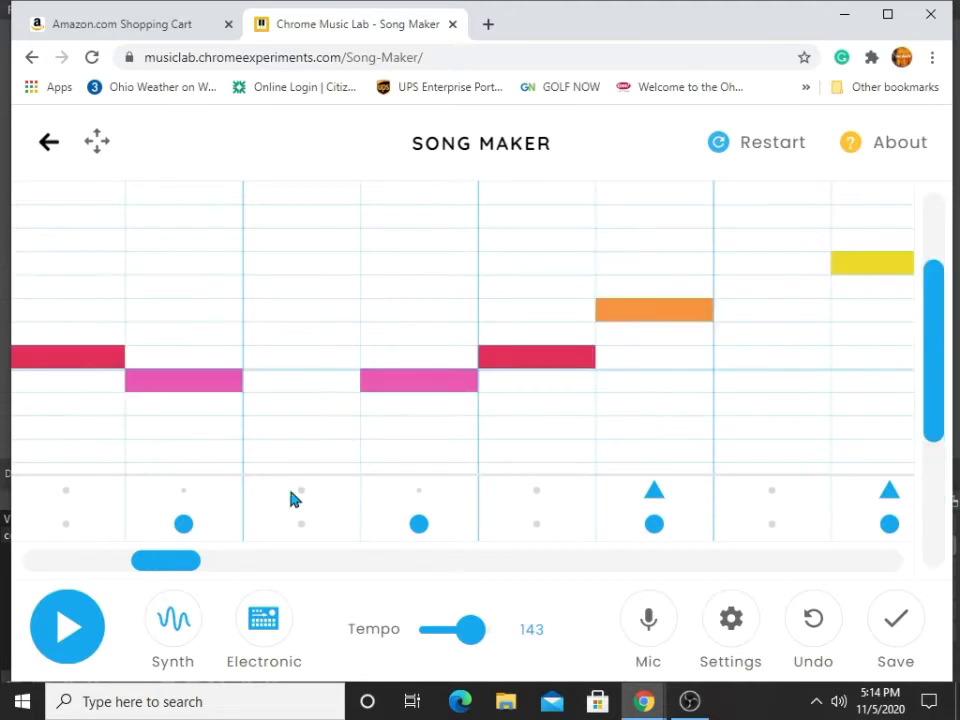
pyautogui.moveTo(140, 566); pyautogui.dragTo(306, 553)
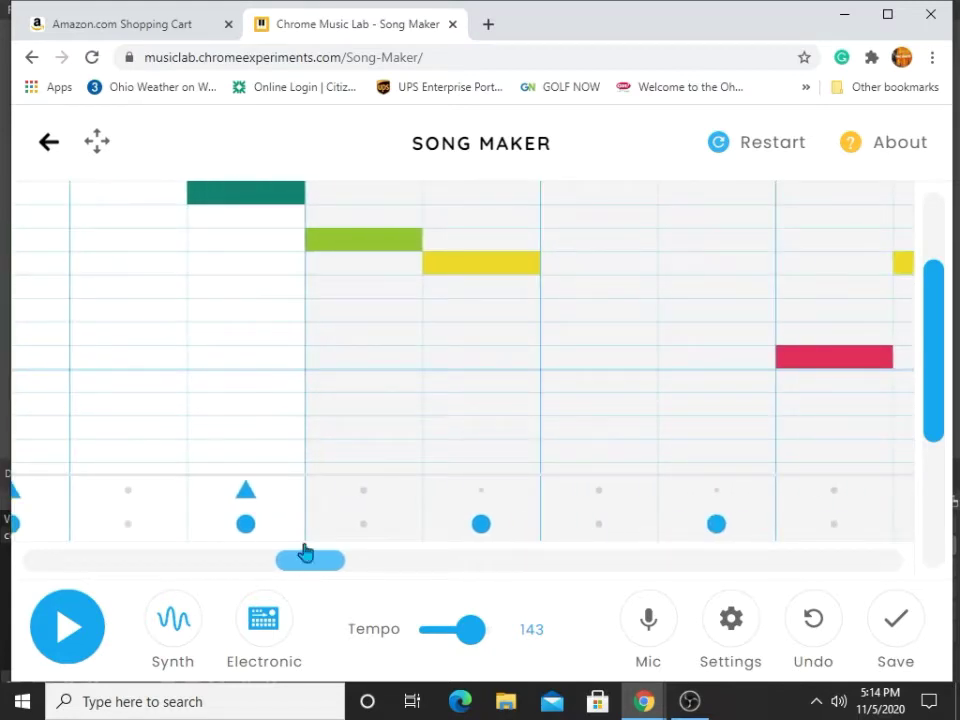
pyautogui.scroll(2, 338, 419)
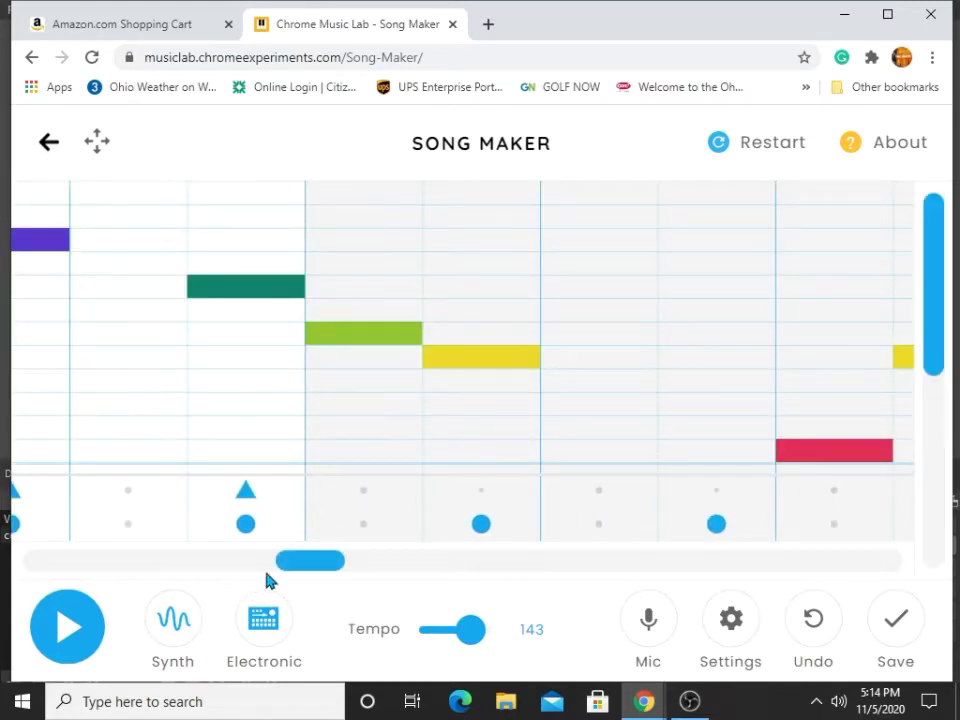
pyautogui.moveTo(298, 567); pyautogui.dragTo(731, 572)
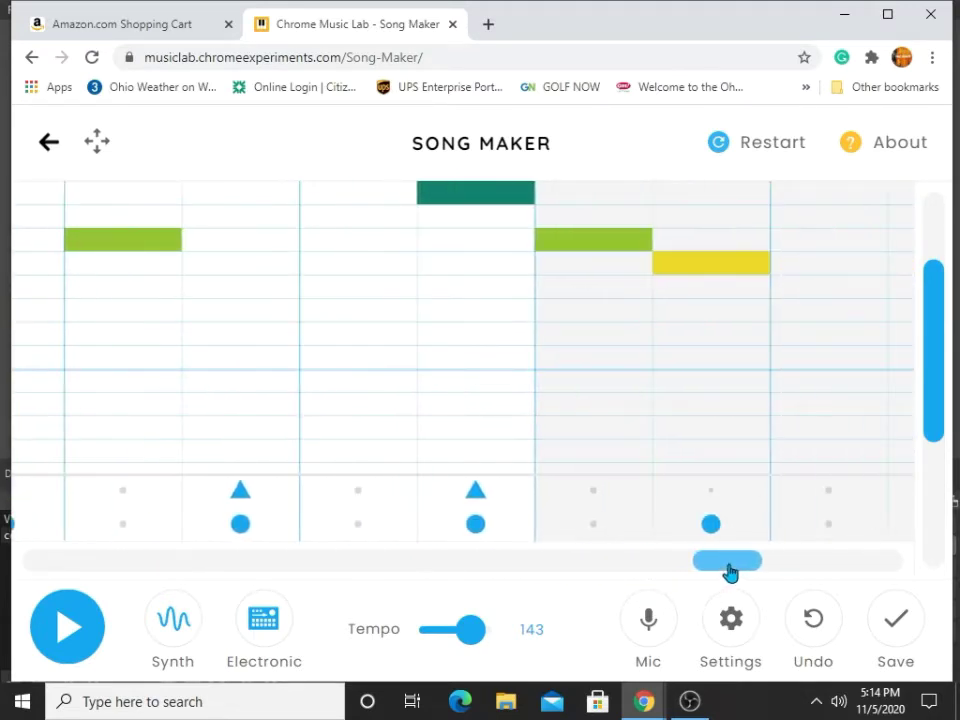
# Step: Scroll to the far right to show the closing bars' yellow, red and orange notes
pyautogui.scroll(1, 625, 458)
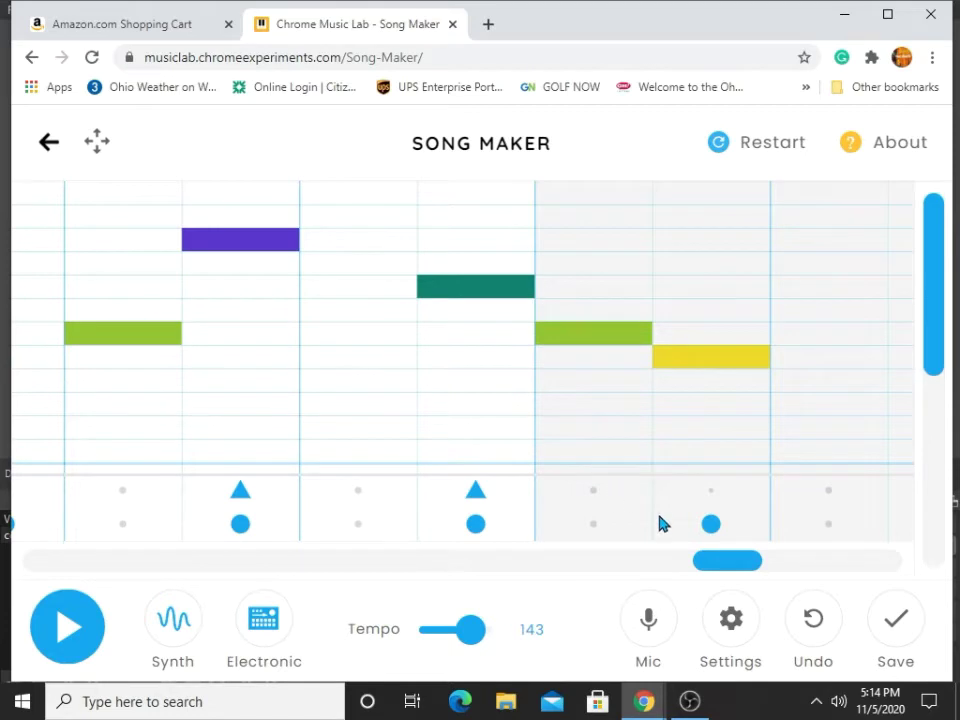
pyautogui.scroll(-1, 545, 492)
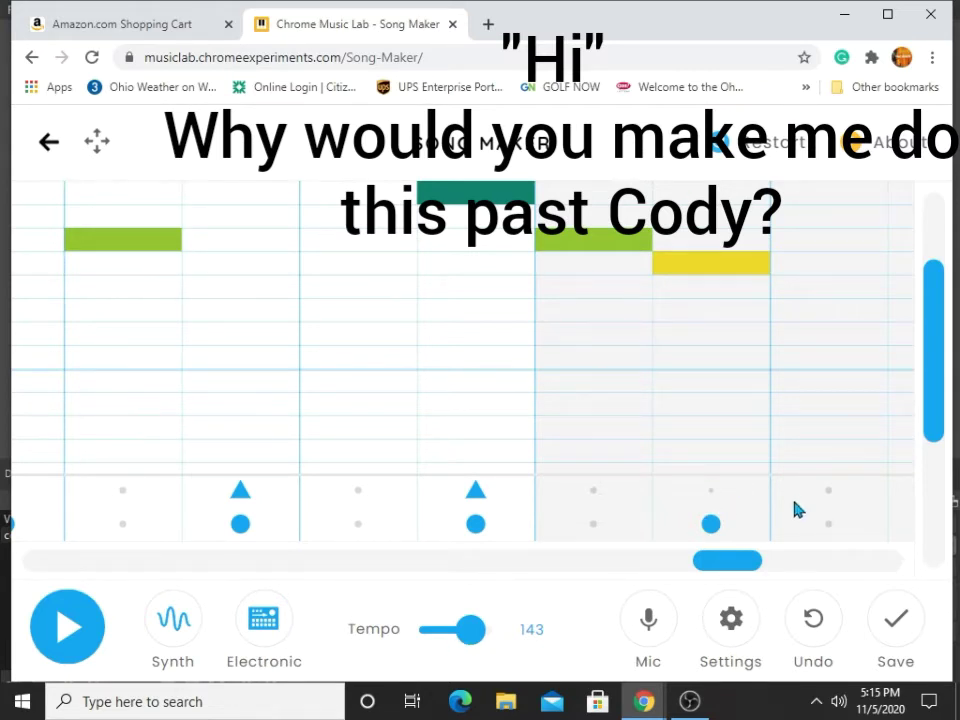
pyautogui.scroll(1, 783, 460)
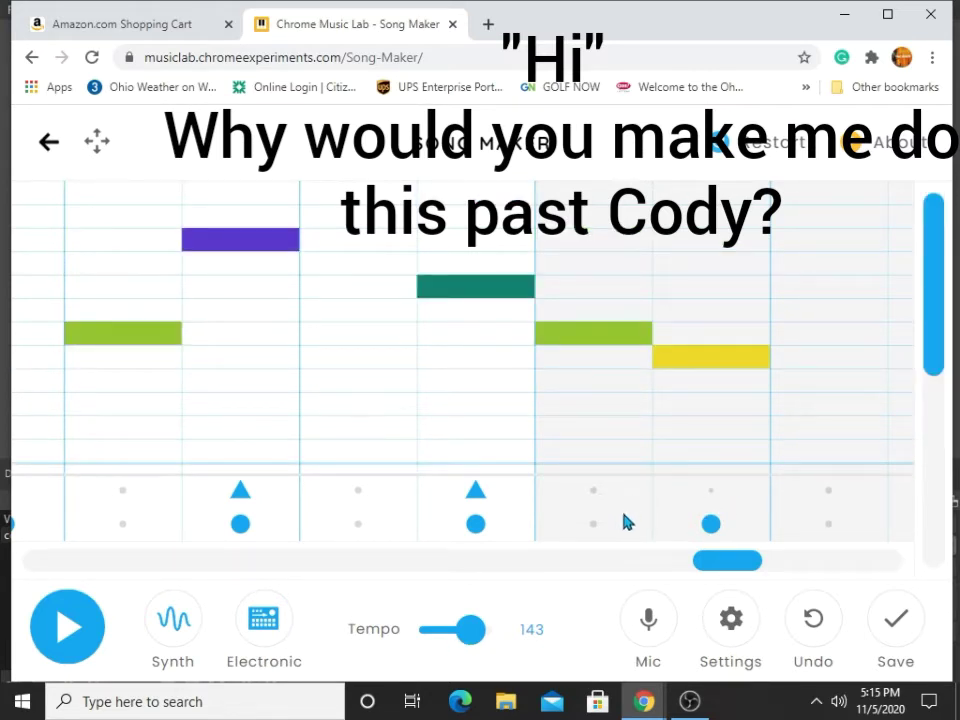
pyautogui.moveTo(724, 569); pyautogui.dragTo(759, 578)
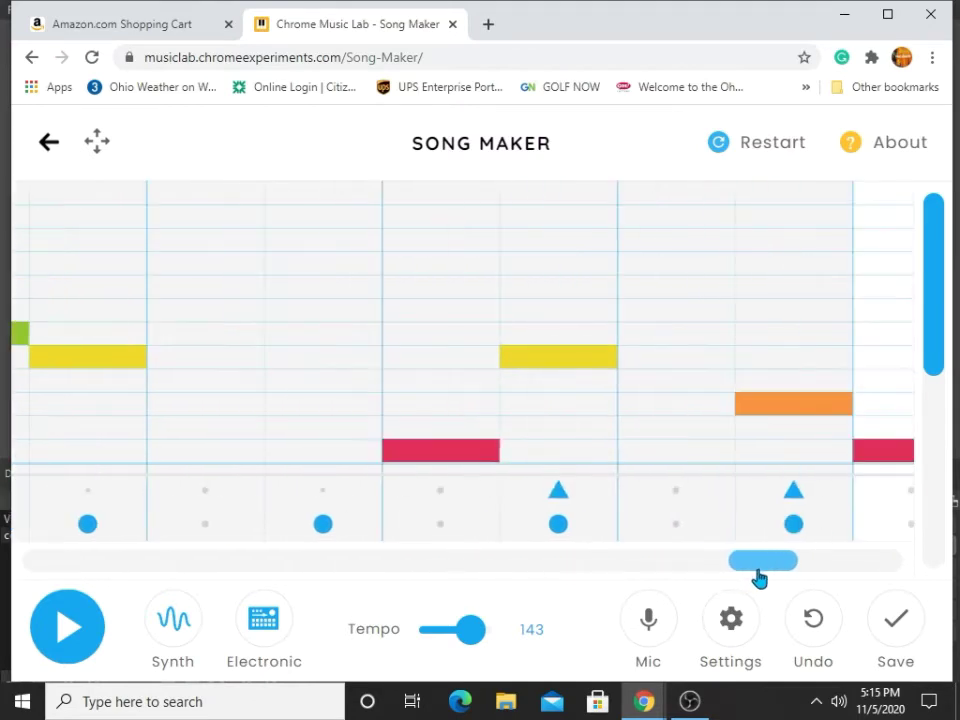
pyautogui.scroll(-1, 679, 461)
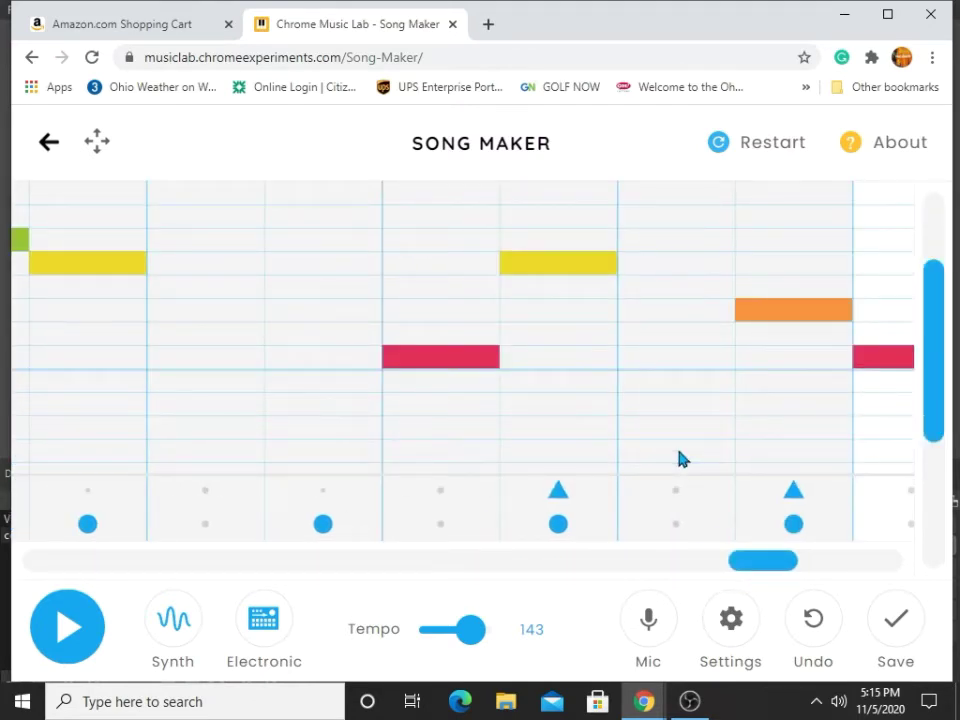
pyautogui.scroll(1, 678, 485)
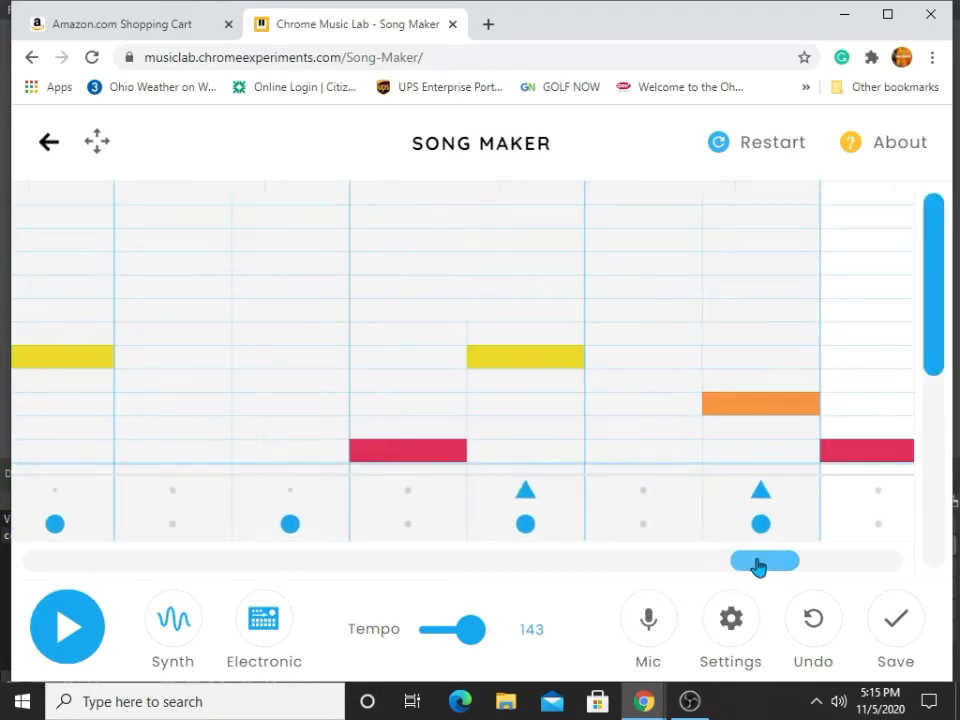